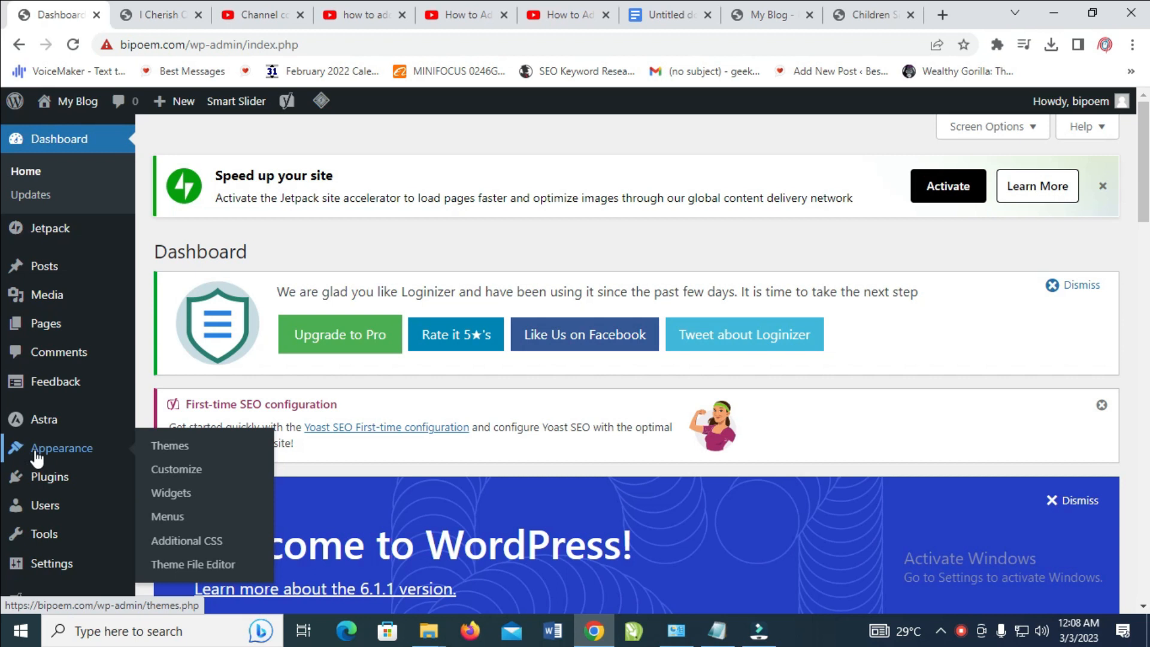
Go to Appearance > Widgets and collapse the Main Sidebar so all widget areas list compactly.
left_click(182, 495)
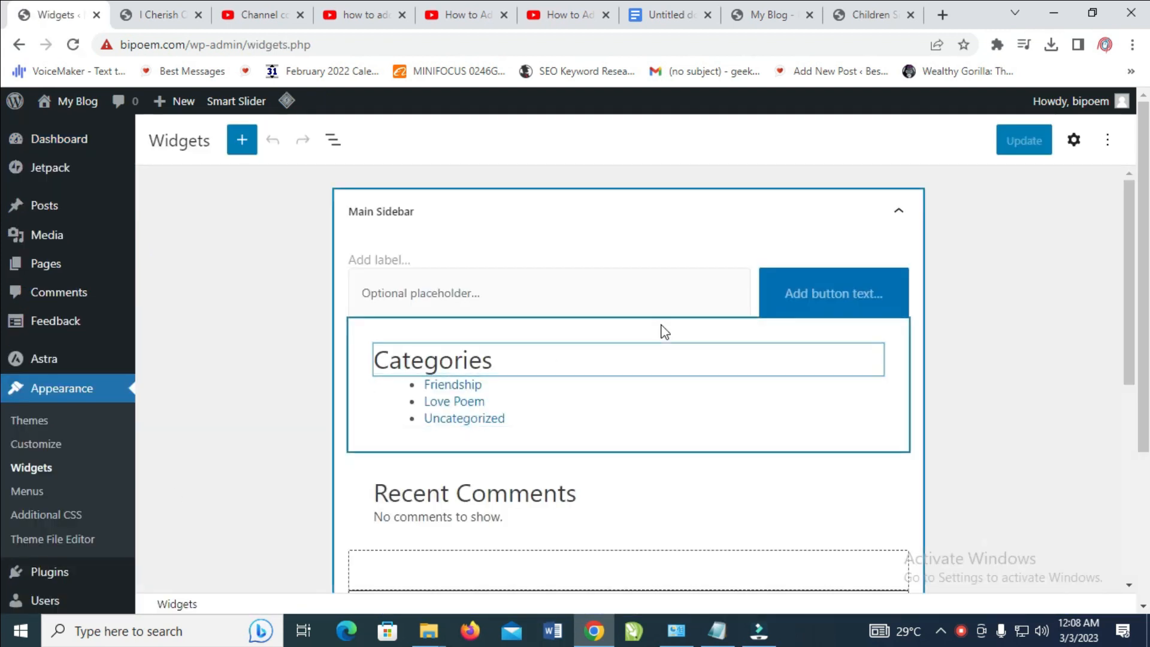
left_click(898, 210)
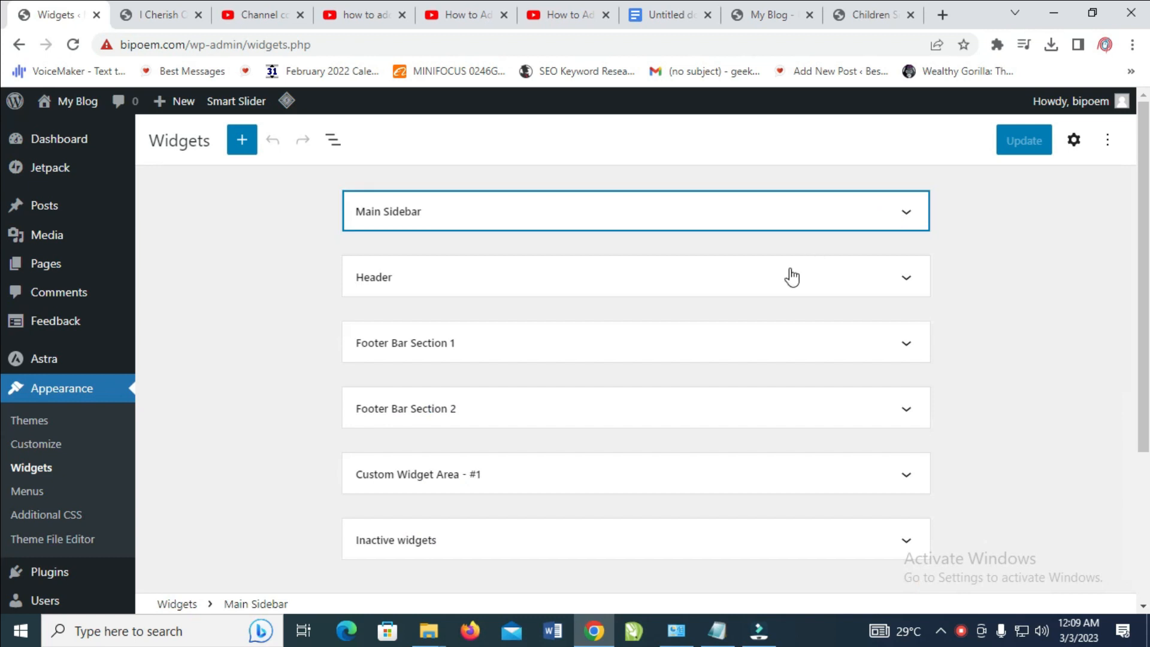
scroll(727, 341, "down", 3)
scroll(719, 369, "down", 2)
left_click(495, 540)
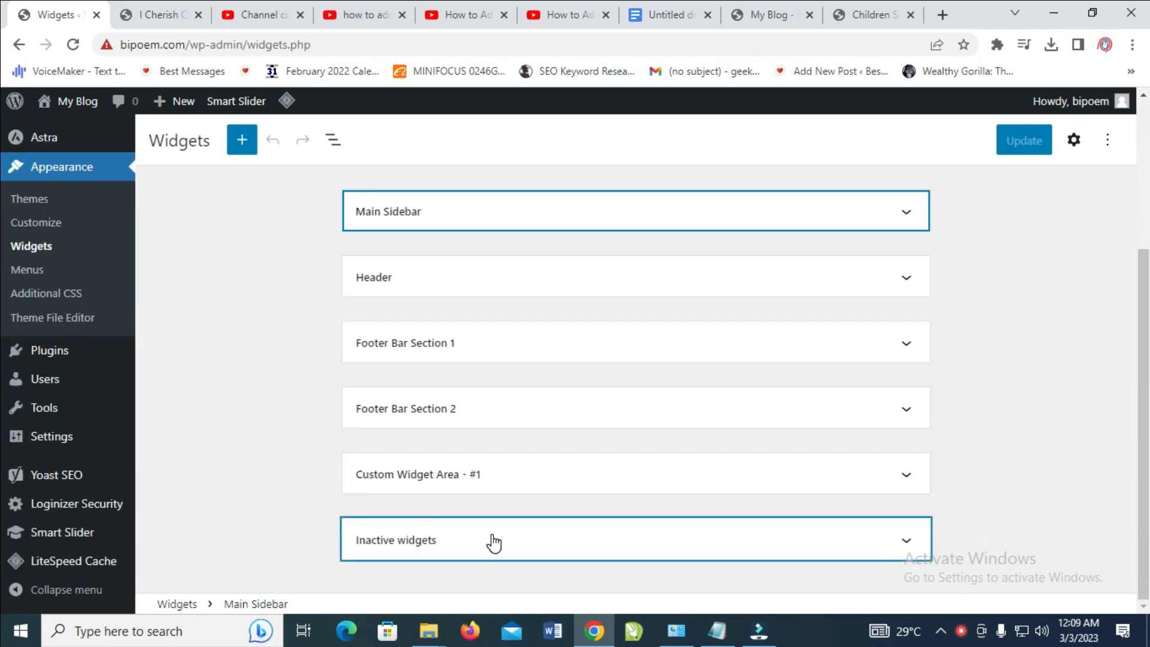
scroll(494, 540, "up", 2)
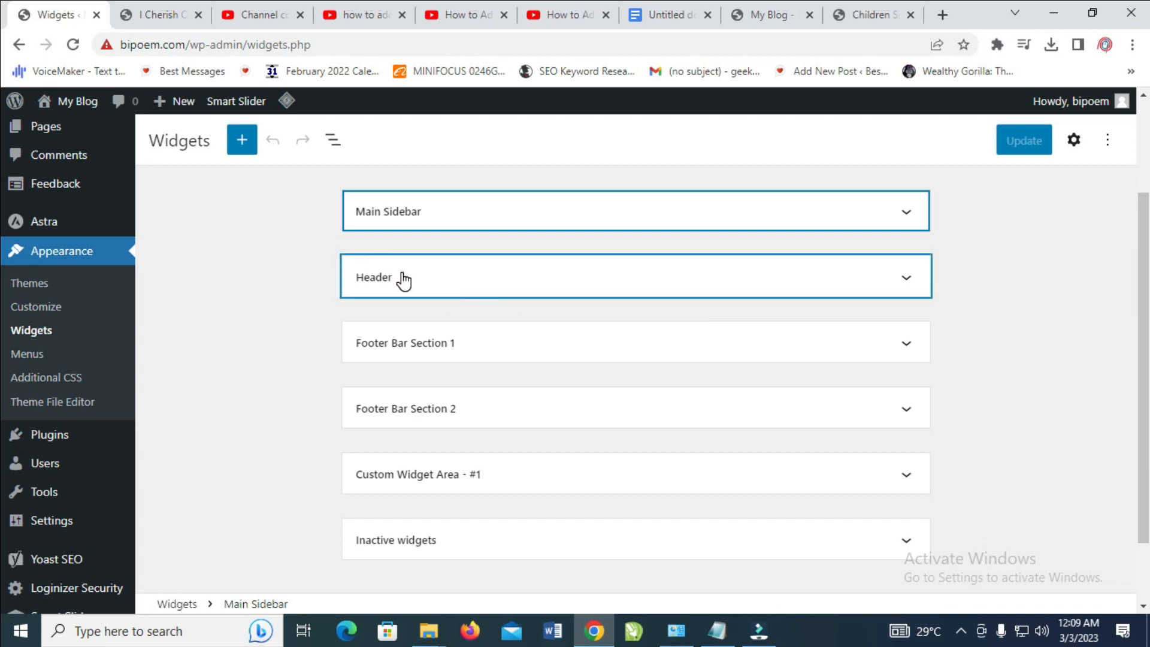
Expand the Header area and search the block inserter for 'search'.
left_click(909, 279)
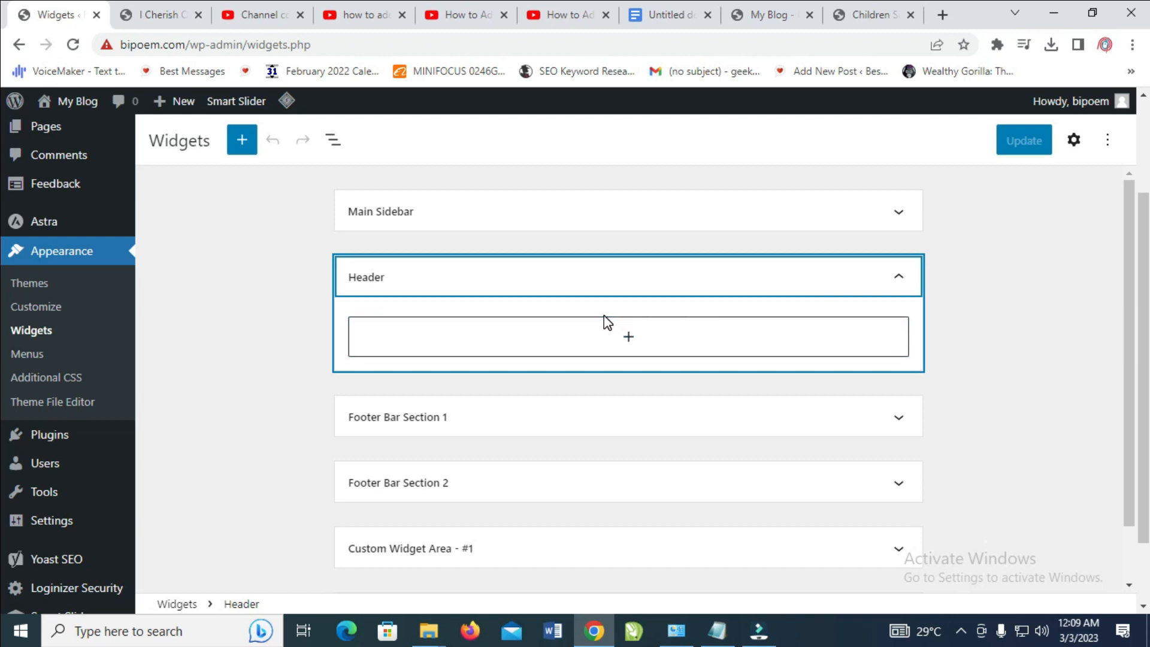
left_click(633, 341)
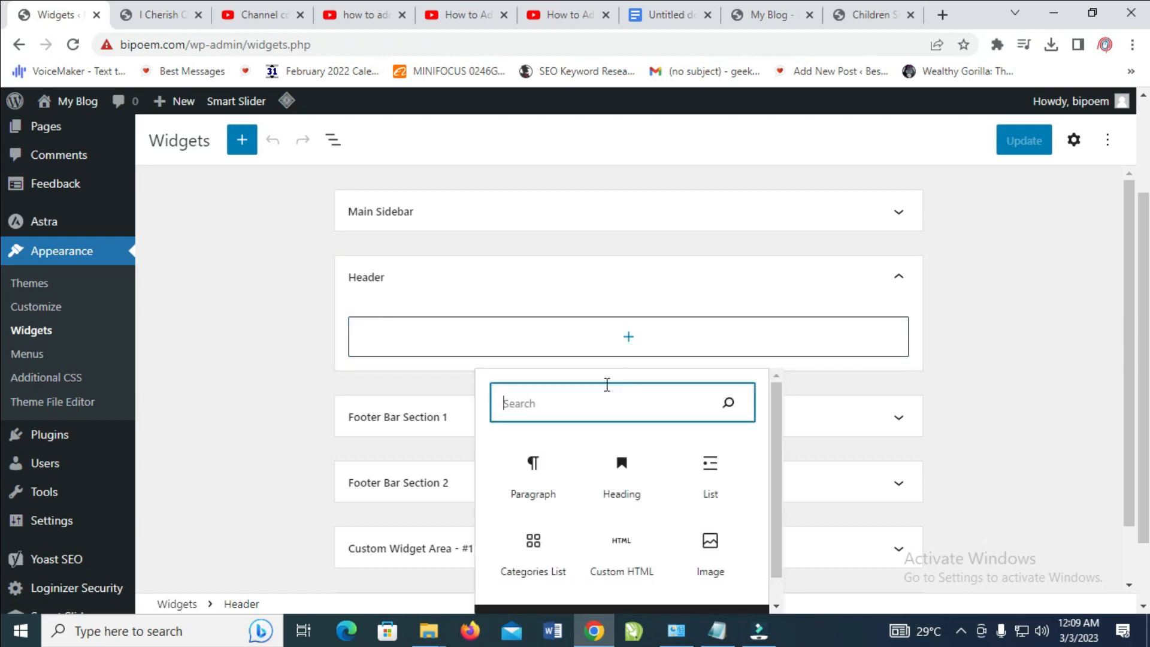
left_click(593, 395)
left_click(586, 396)
type("searc")
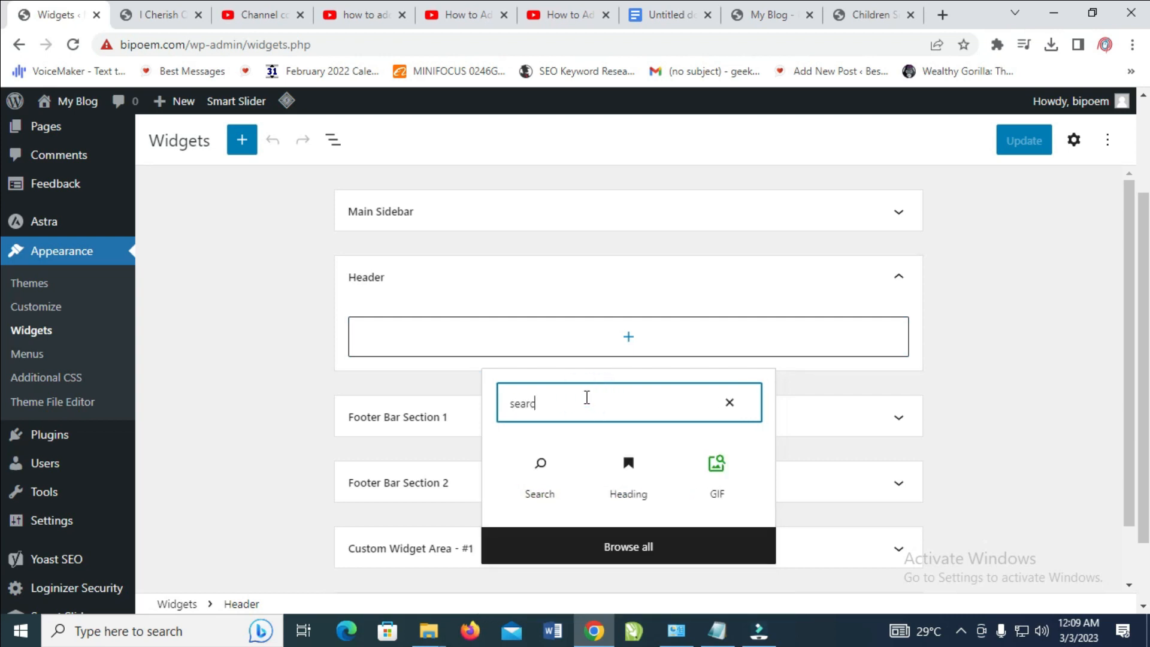
type("h")
Insert the Search block into Header, deselect it and save the widgets with Update.
left_click(542, 471)
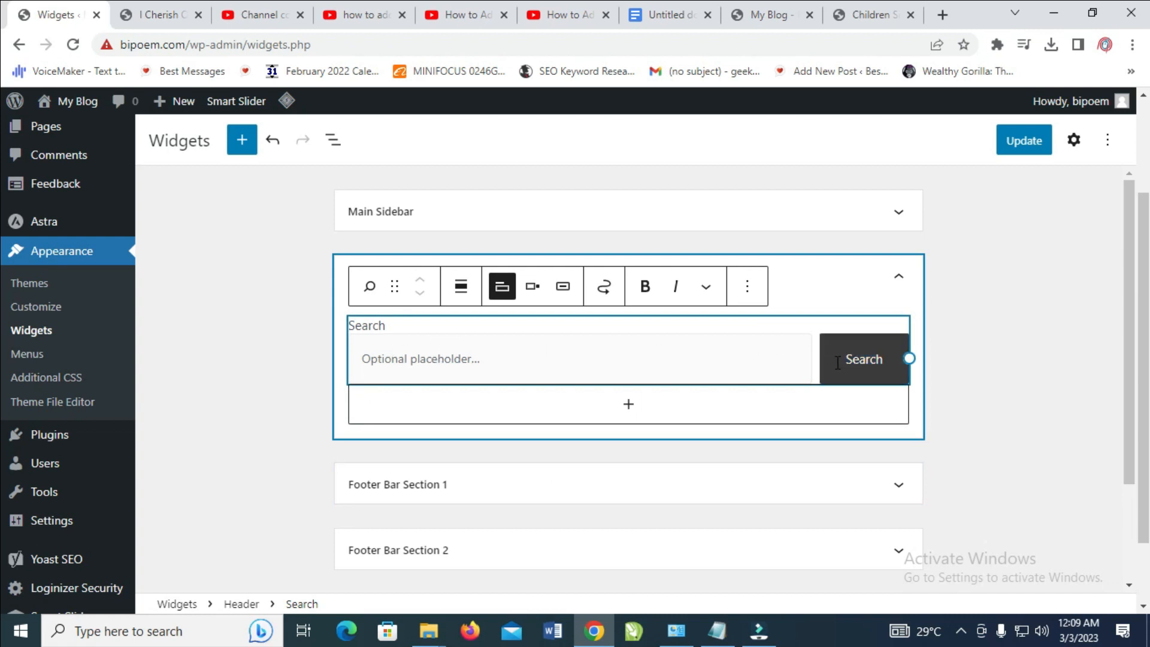
left_click(950, 325)
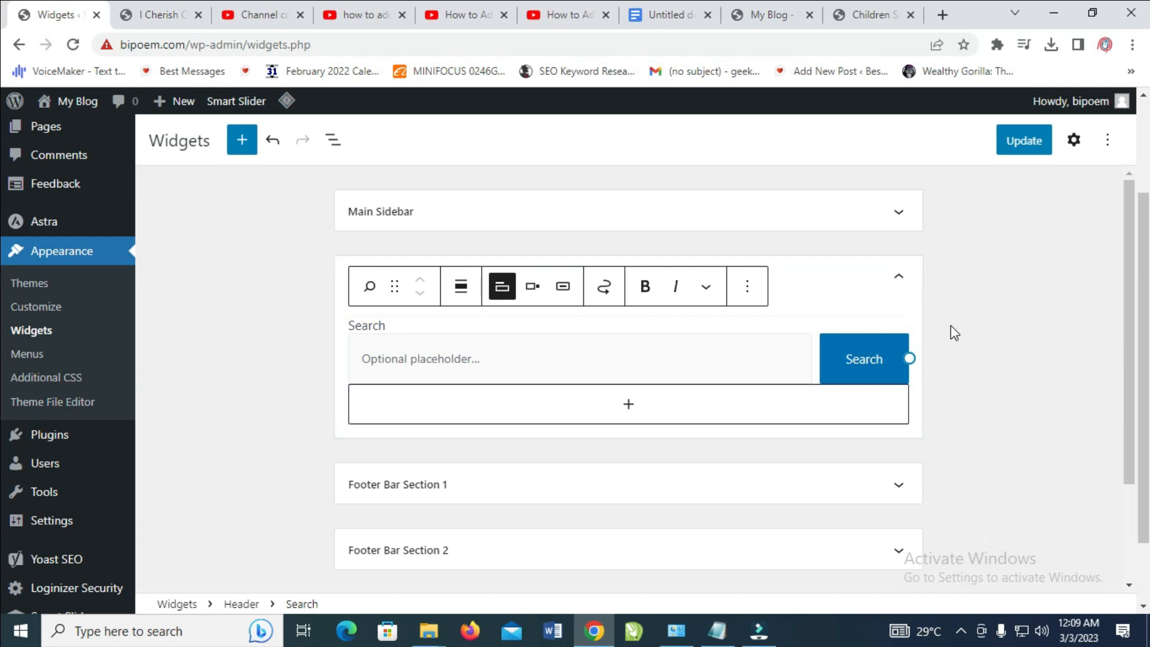
left_click(1023, 141)
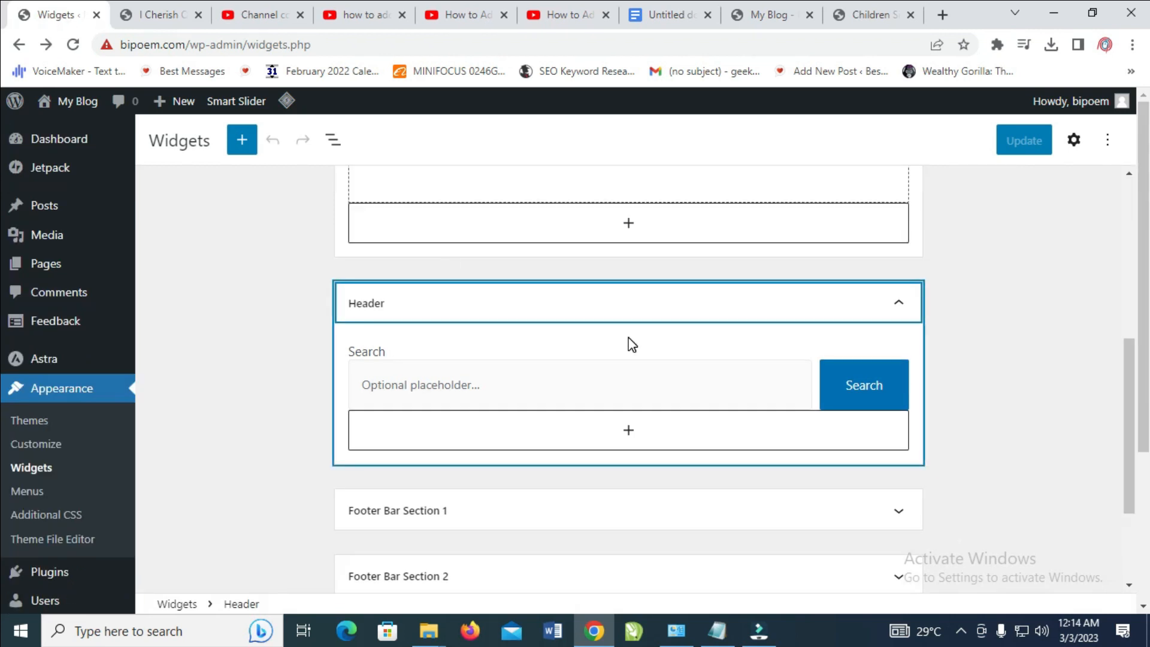
scroll(628, 340, "down", 1)
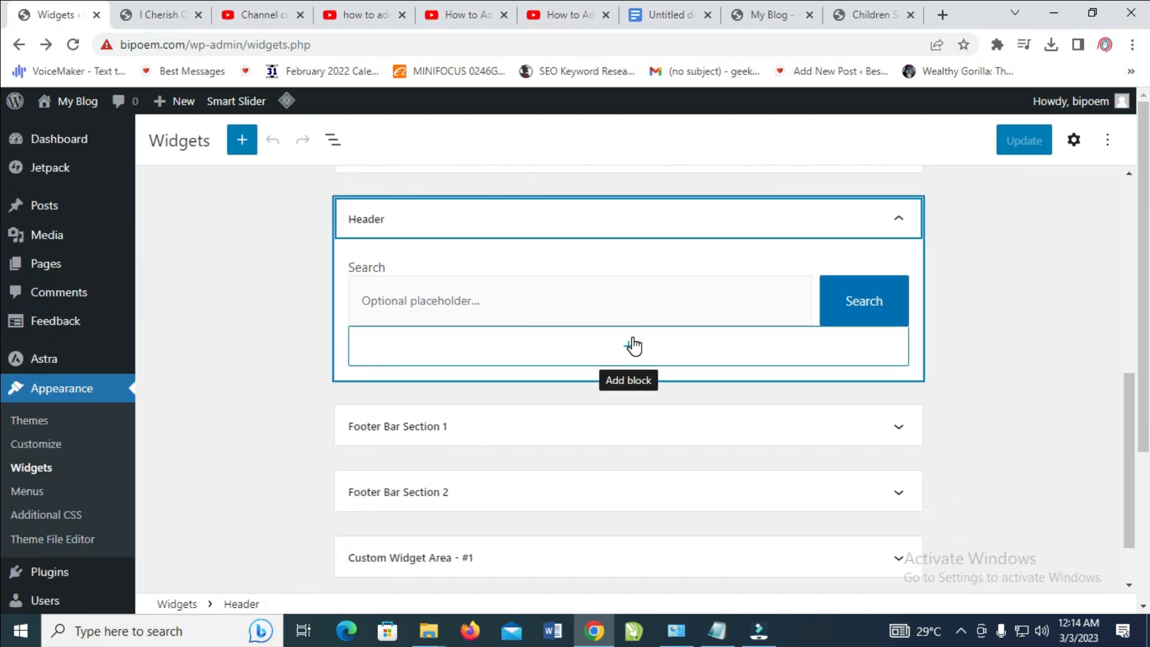